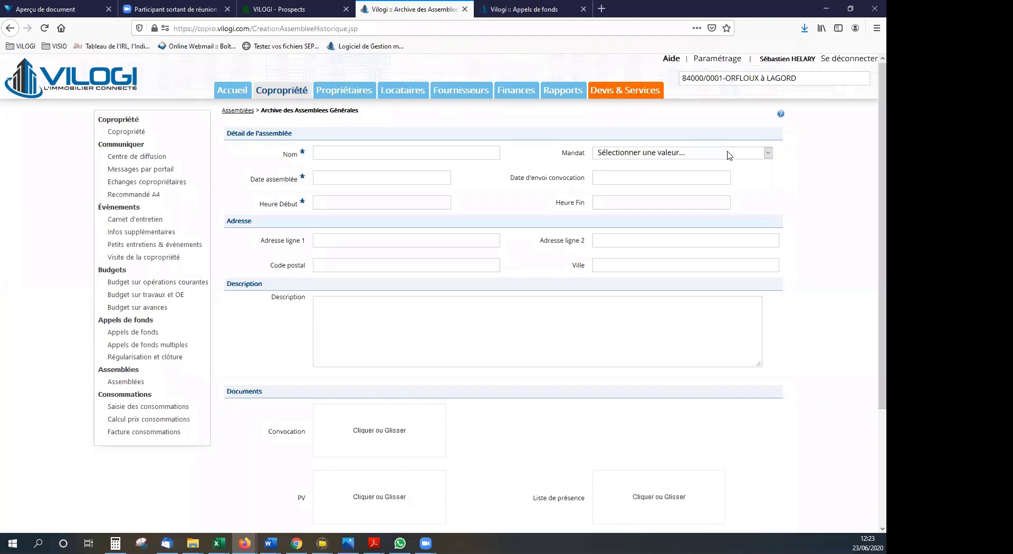
# Check the convocation date field of the assembly archive form and return to the list of general assemblies
pyautogui.click(619, 179)
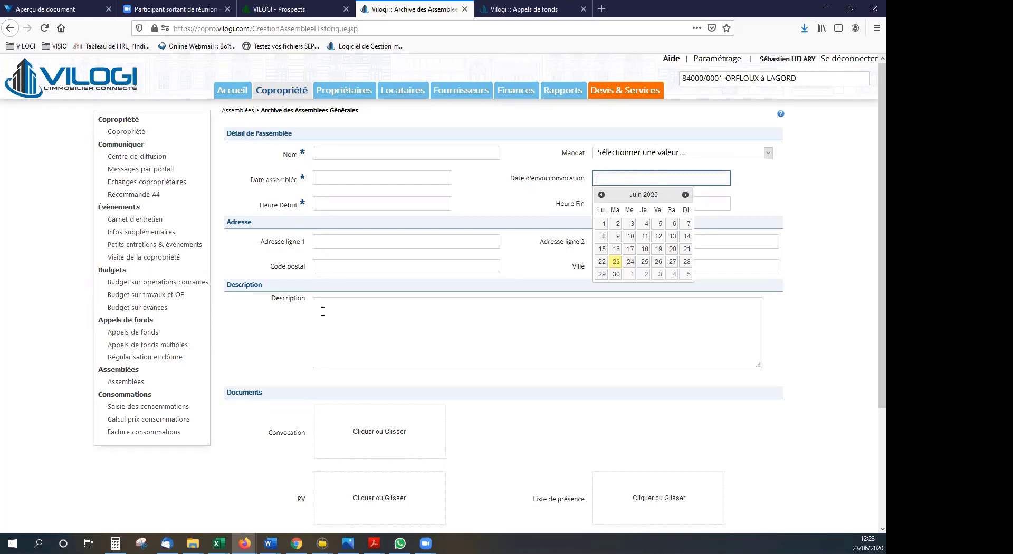
pyautogui.click(127, 382)
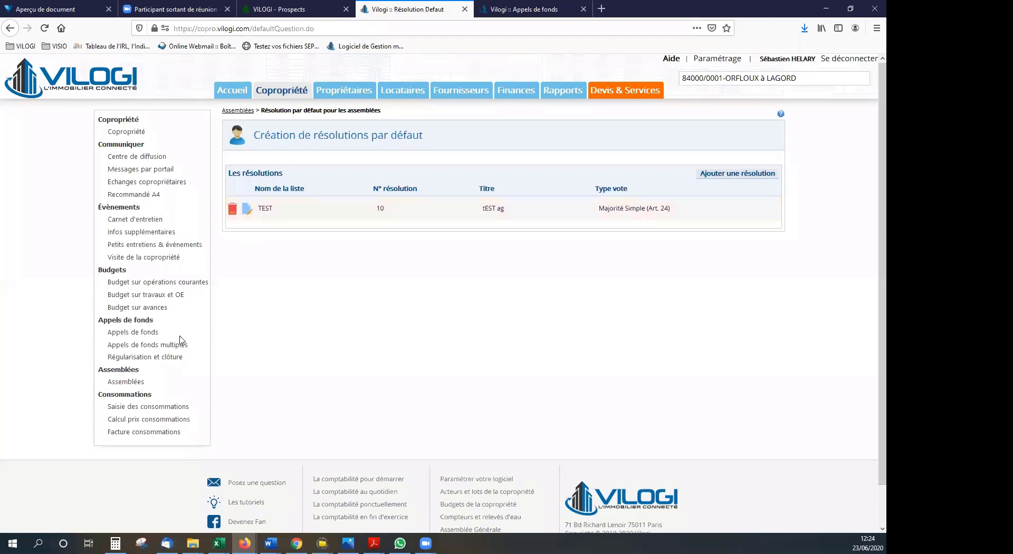
pyautogui.click(140, 383)
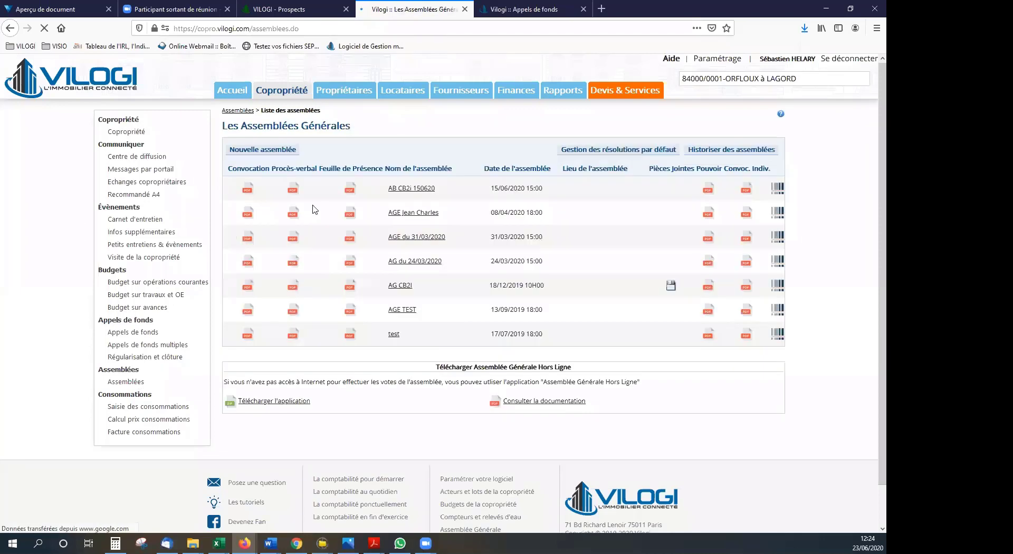
# Open the new assembly form and inspect the available assembly types and the convocation date calendar
pyautogui.click(274, 154)
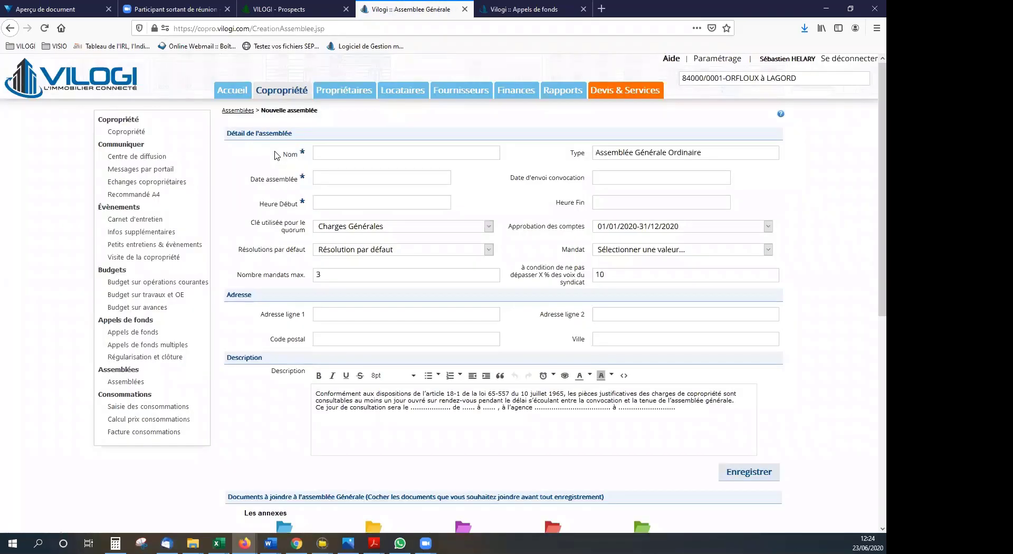
pyautogui.click(336, 148)
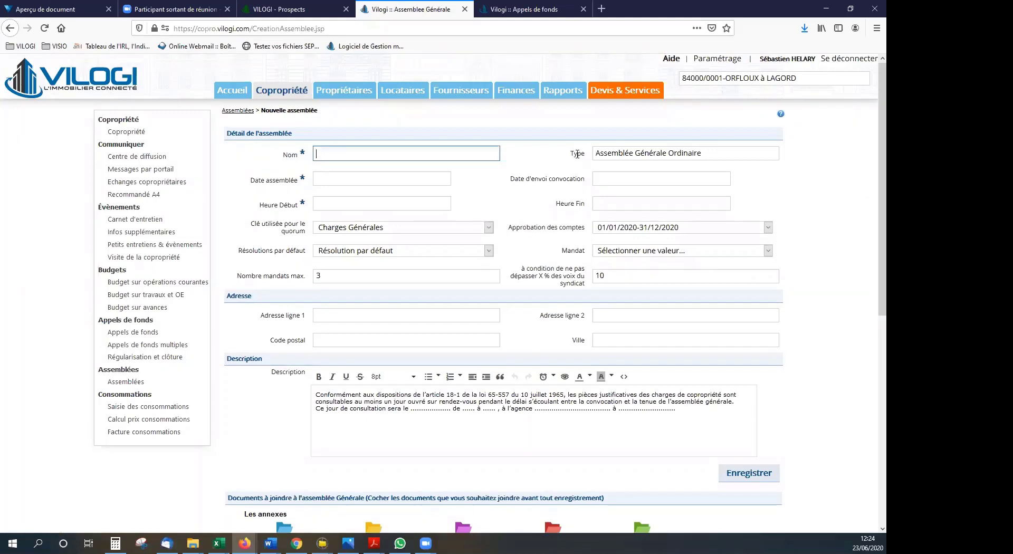
pyautogui.click(649, 152)
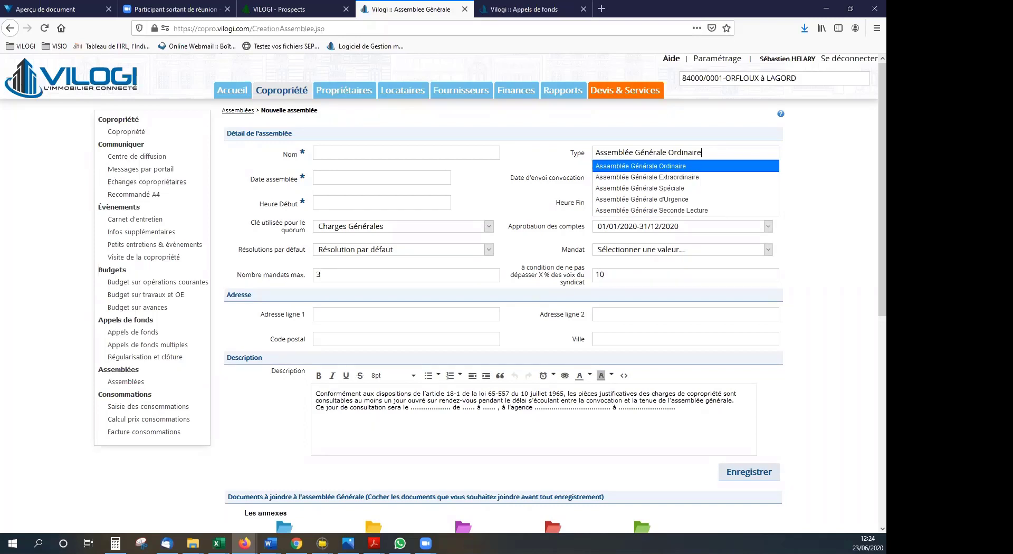
pyautogui.click(364, 178)
pyautogui.click(617, 179)
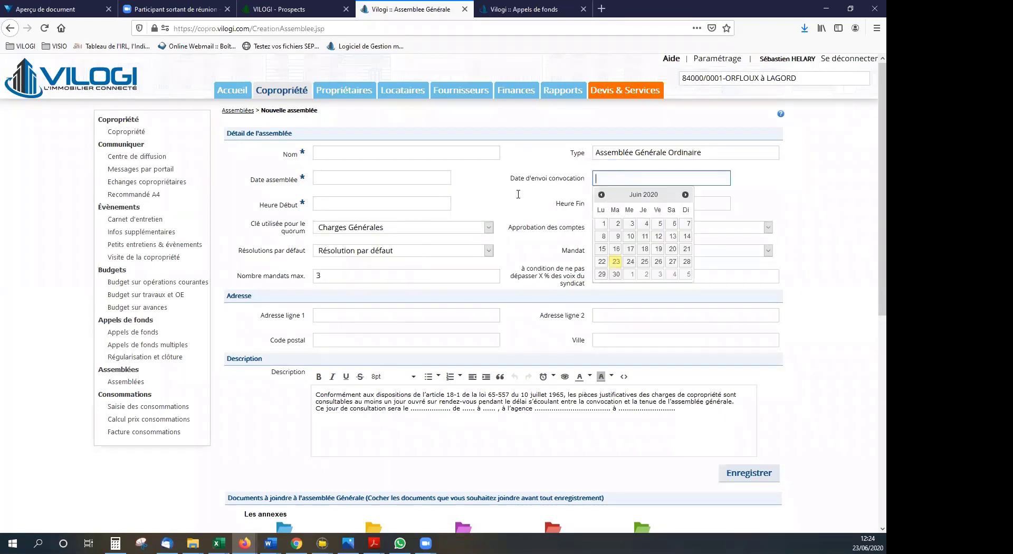
pyautogui.click(499, 215)
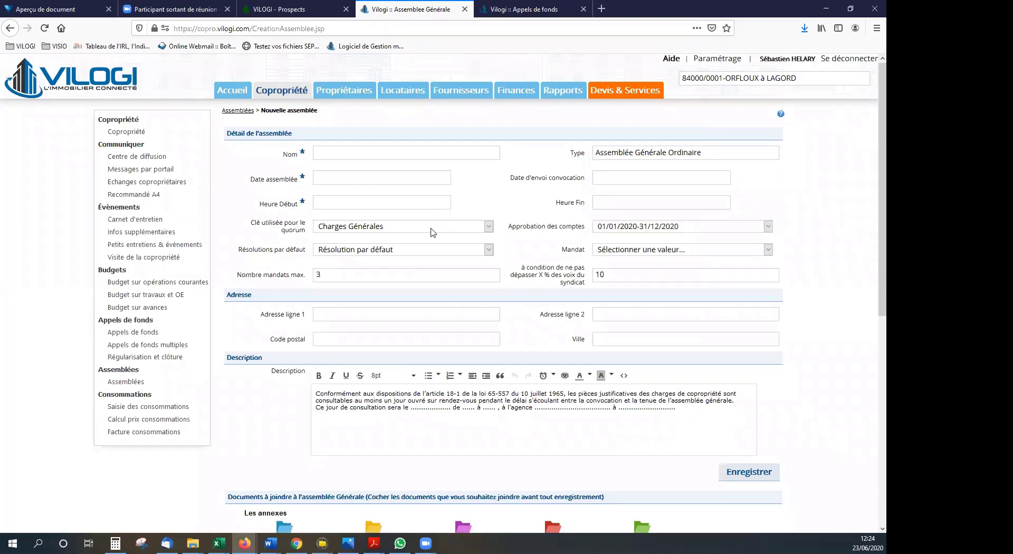
# Inspect the default resolution choices and the annexes offered in the new assembly form, leaving the selection as is
pyautogui.click(364, 249)
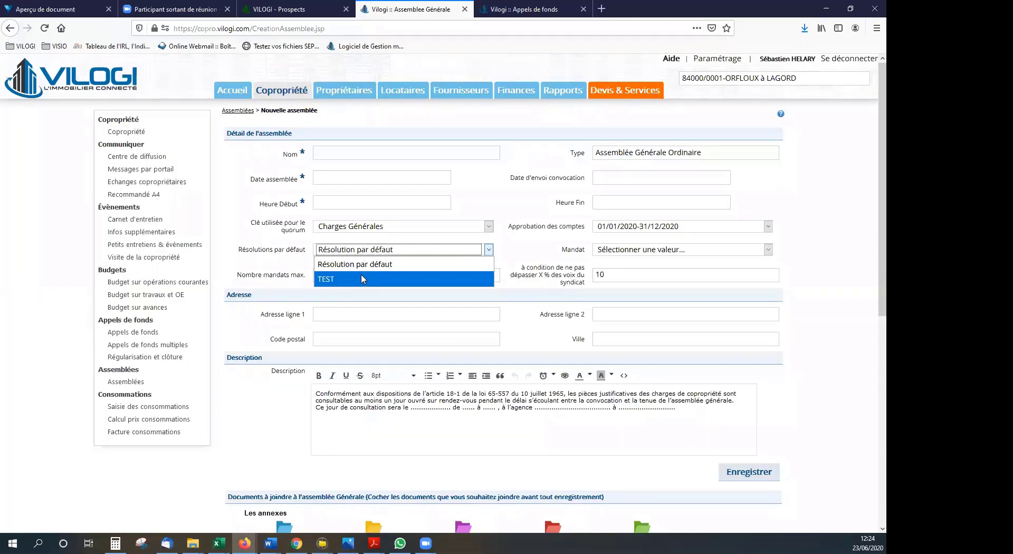
pyautogui.press('Escape')
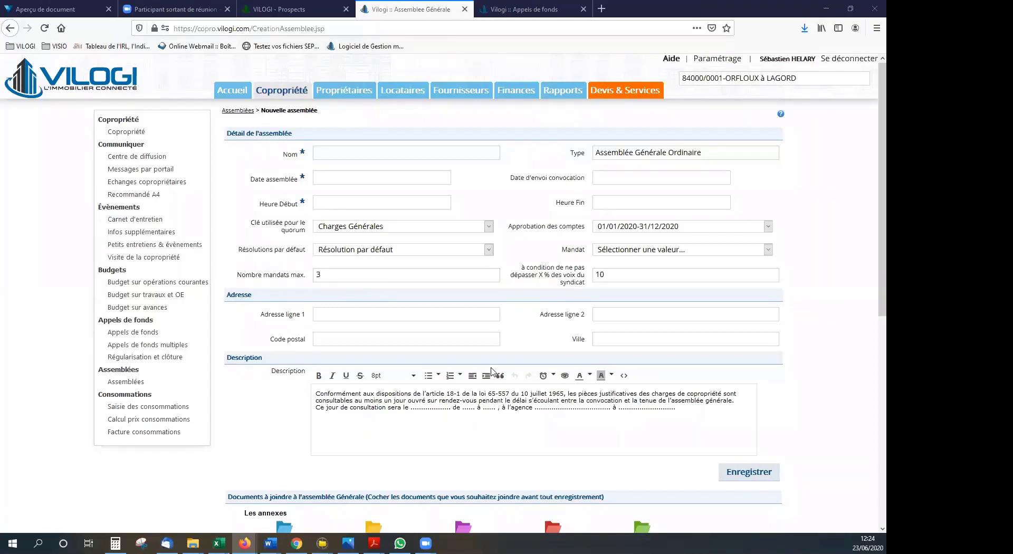
pyautogui.scroll(-1, 690, 385)
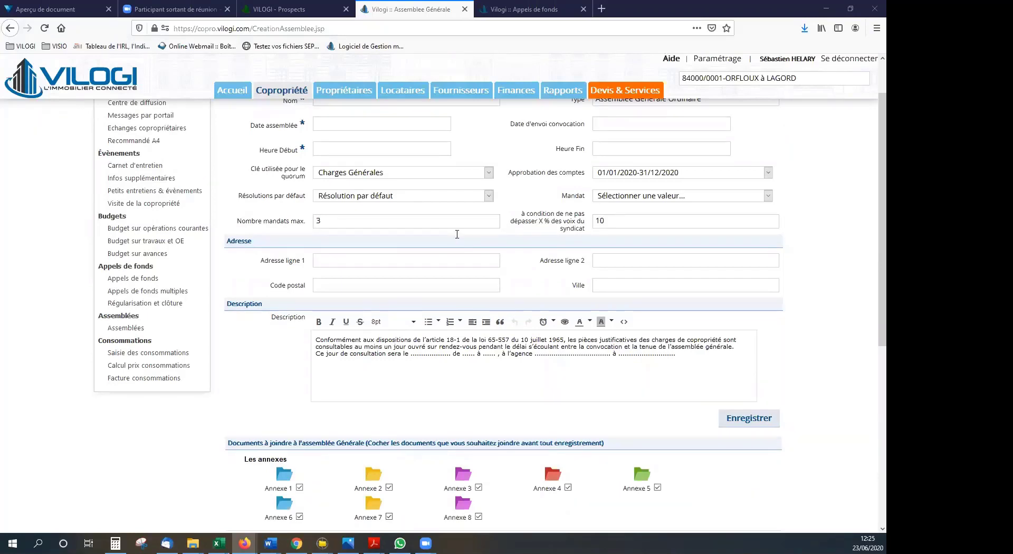
pyautogui.scroll(1, 453, 219)
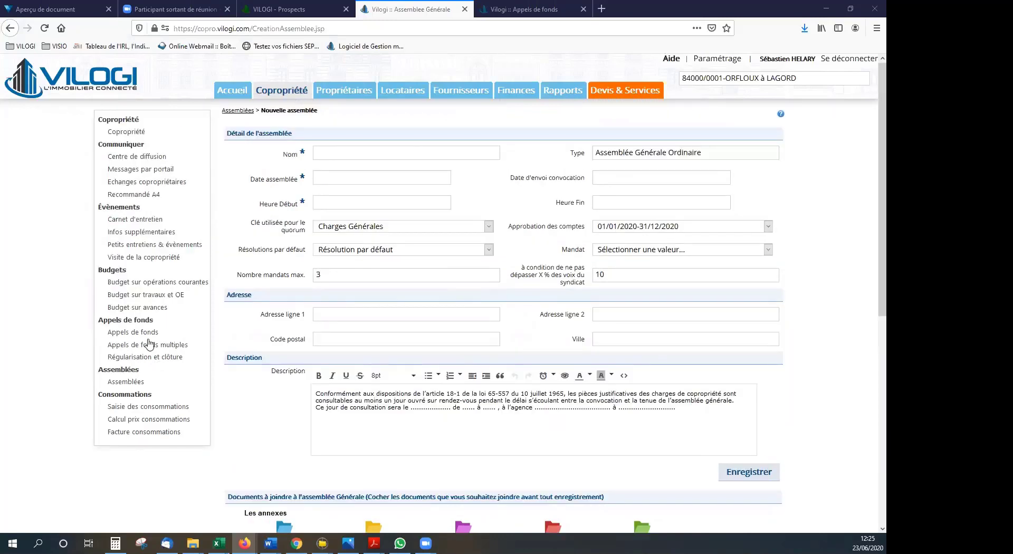
# View the details and agenda of the AGE du 31/03/2020 assembly and return to the assembly list
pyautogui.click(128, 382)
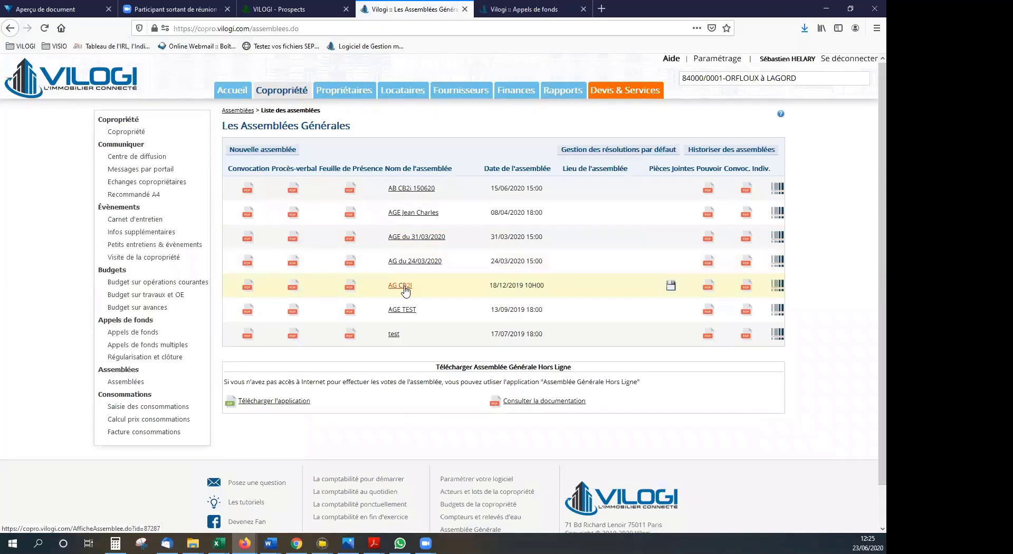
pyautogui.click(415, 240)
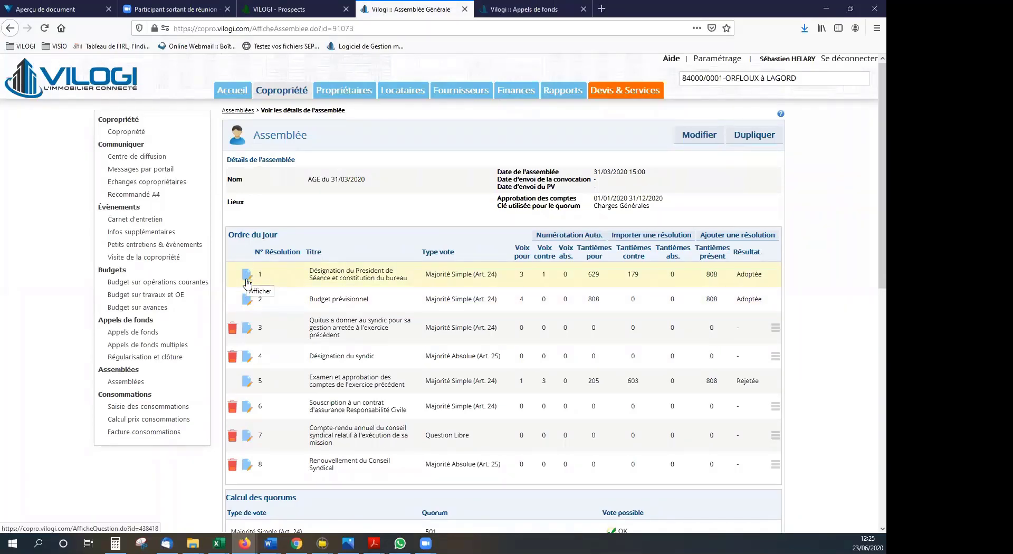
pyautogui.click(10, 29)
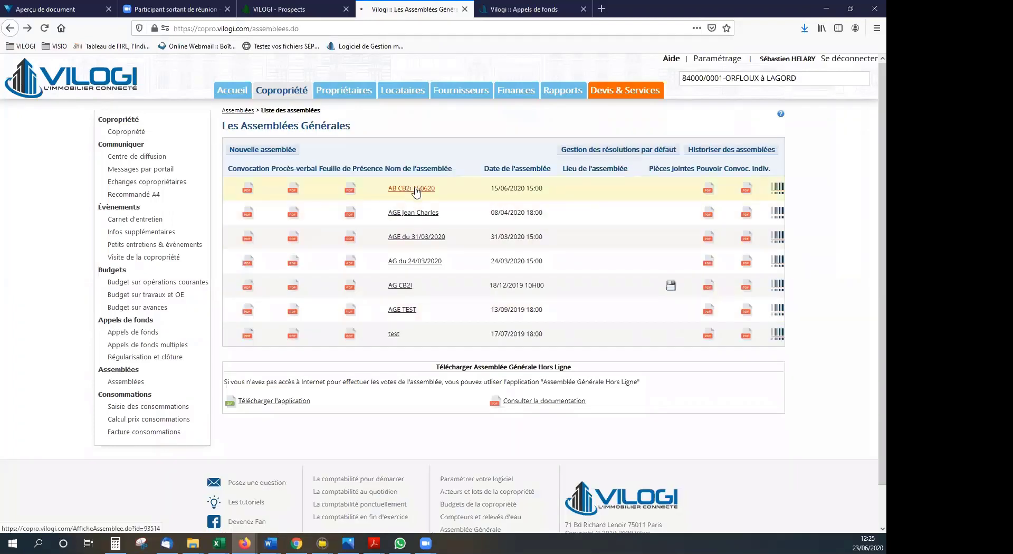
# Open the AB CB2i 150620 assembly and review its agenda, quorum calculation and owner attendance section
pyautogui.click(415, 190)
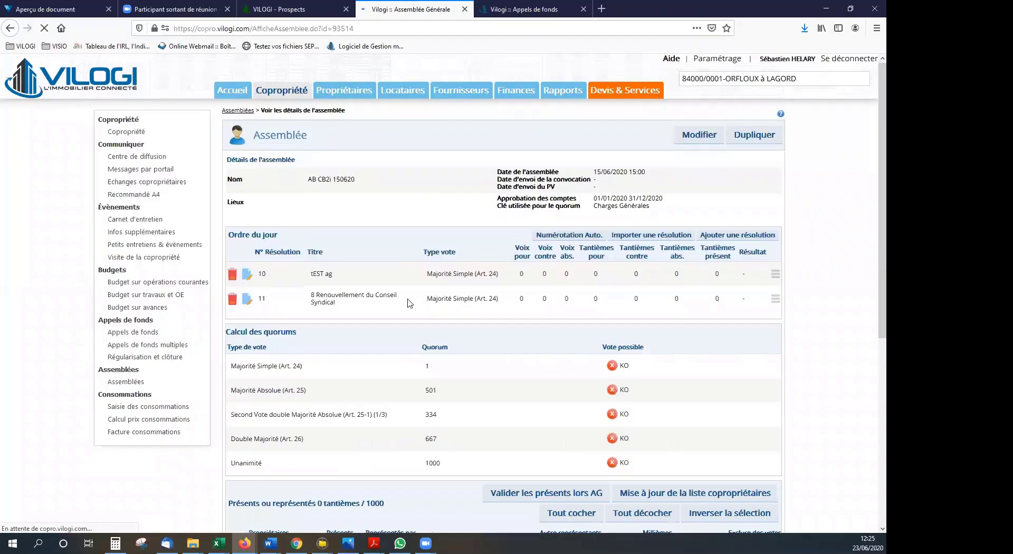
pyautogui.scroll(-2, 424, 273)
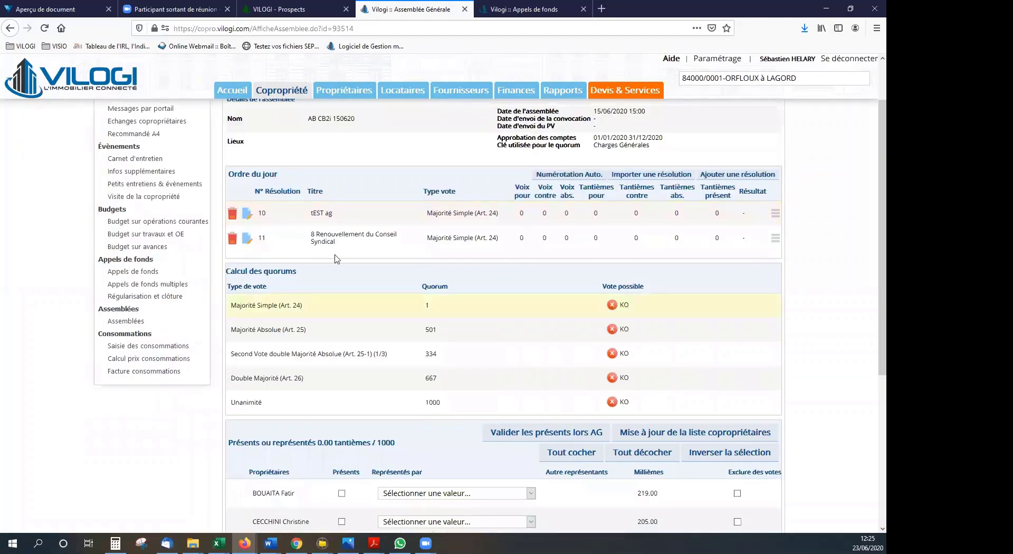
pyautogui.scroll(2, 332, 256)
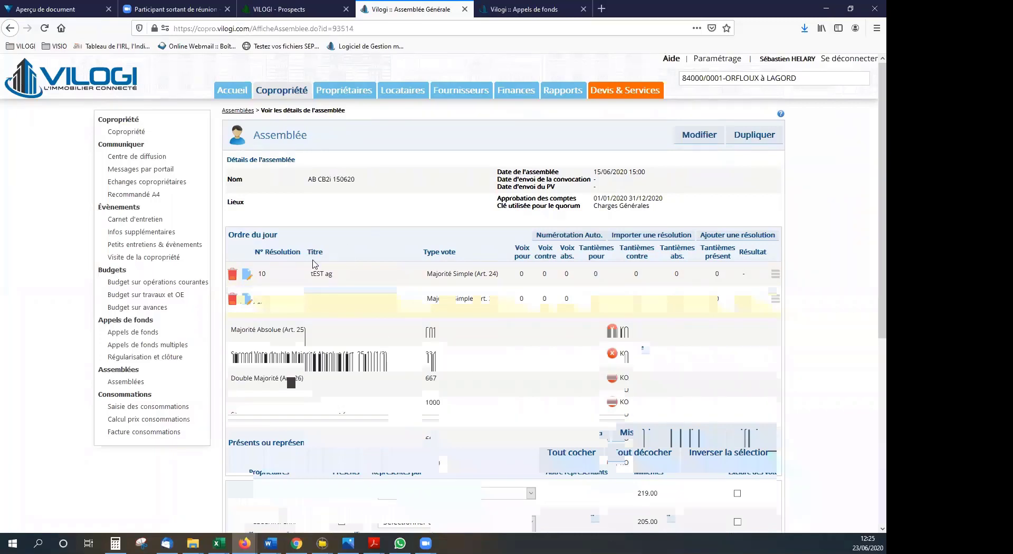
# Inspect the source groups for importing a resolution and the form for adding a new one, closing both without saving
pyautogui.click(628, 236)
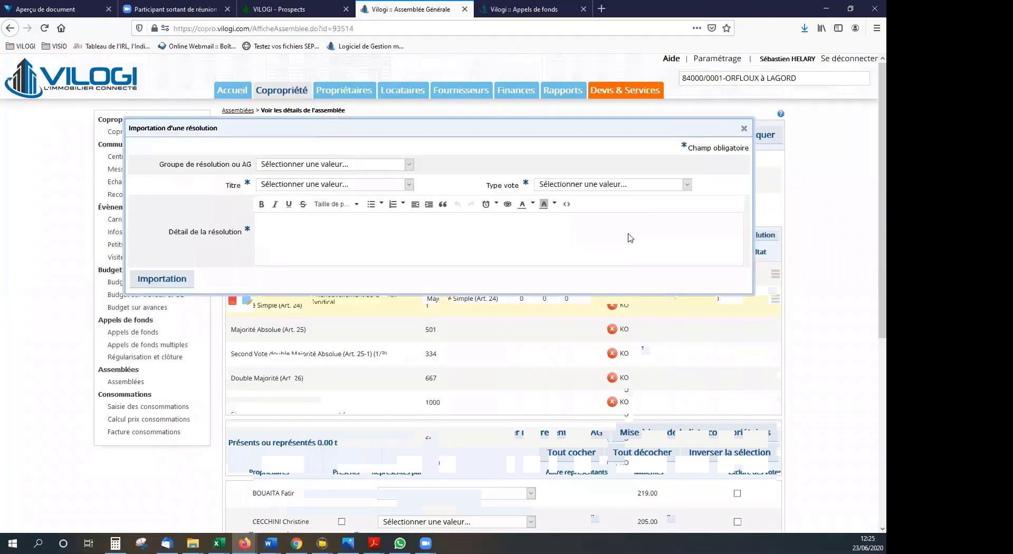
pyautogui.click(328, 168)
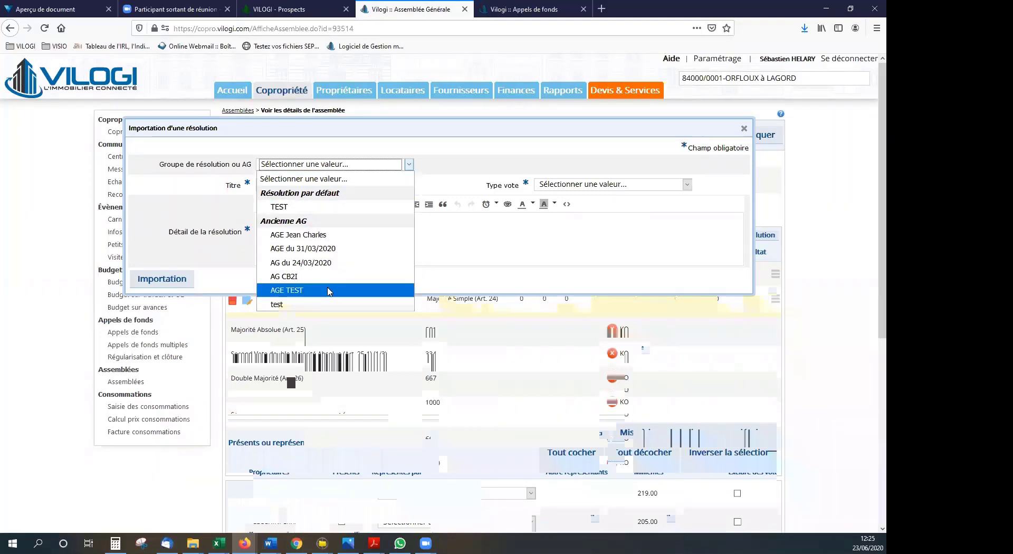
pyautogui.click(744, 129)
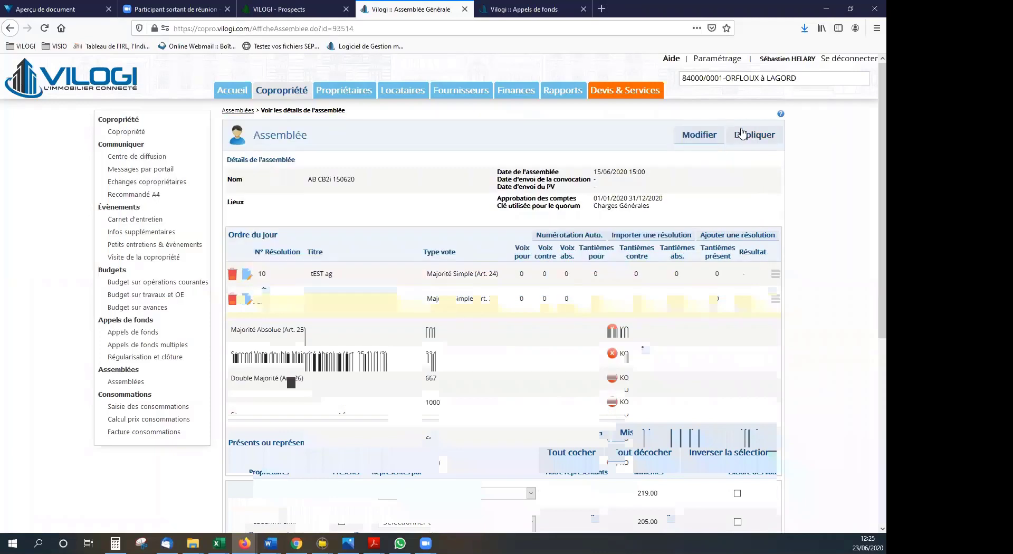
pyautogui.click(741, 240)
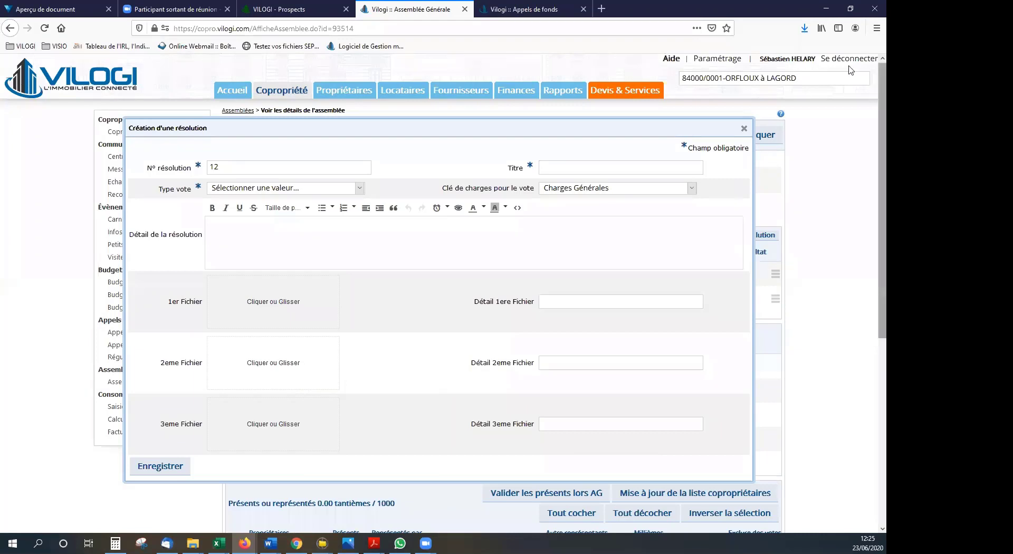
pyautogui.click(744, 129)
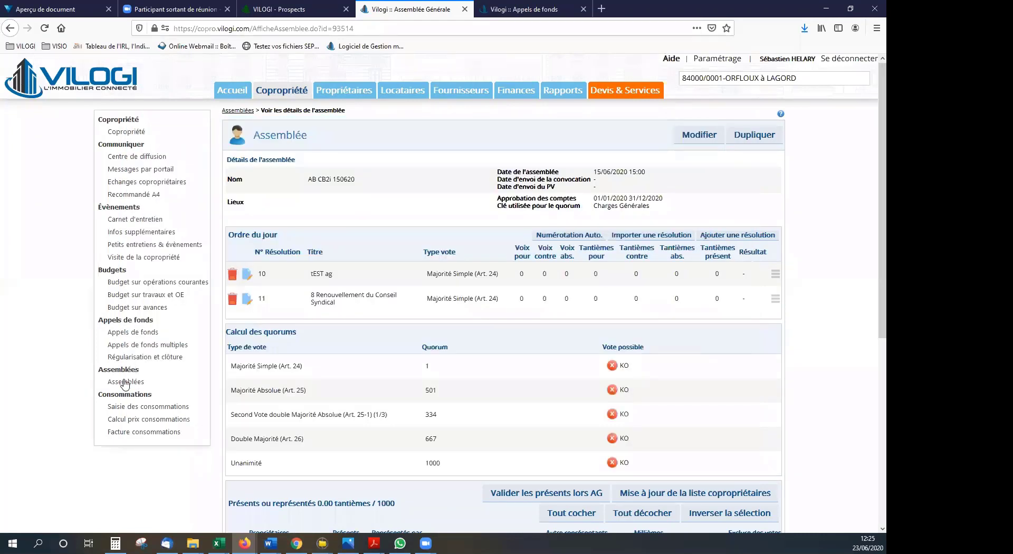
# Open the AG CB2I assembly and try reordering the council's annual report and liability insurance resolutions on the agenda
pyautogui.click(125, 381)
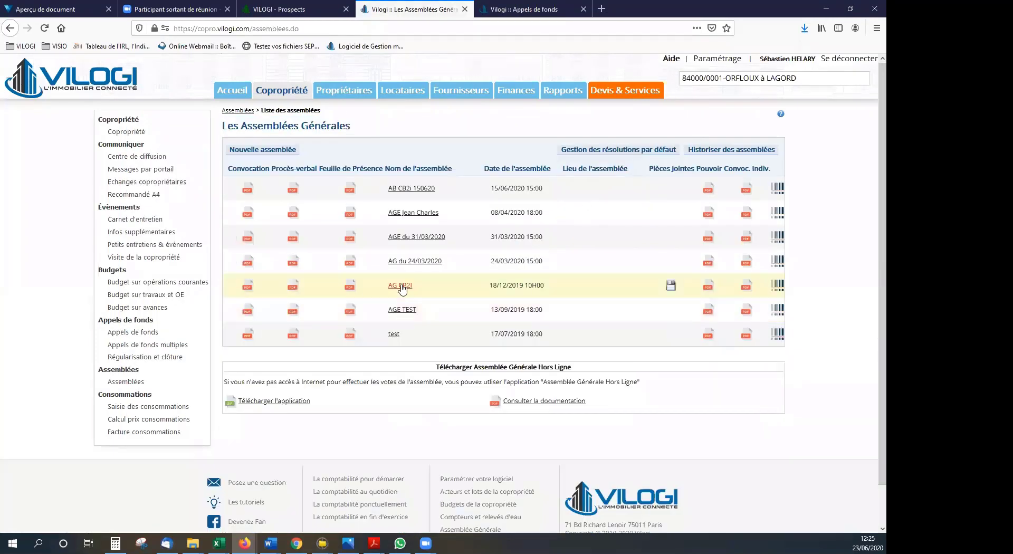
pyautogui.click(402, 286)
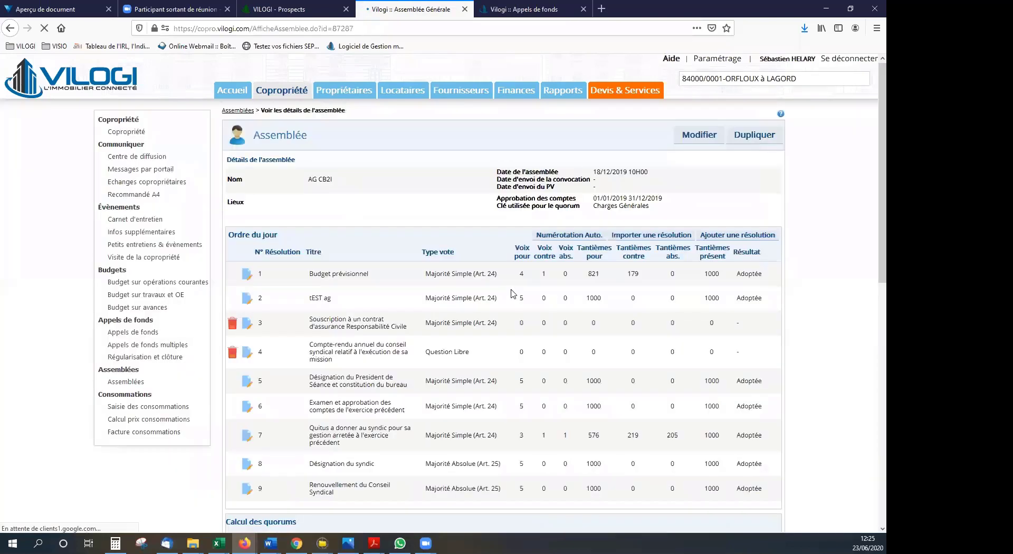
pyautogui.scroll(-2, 514, 293)
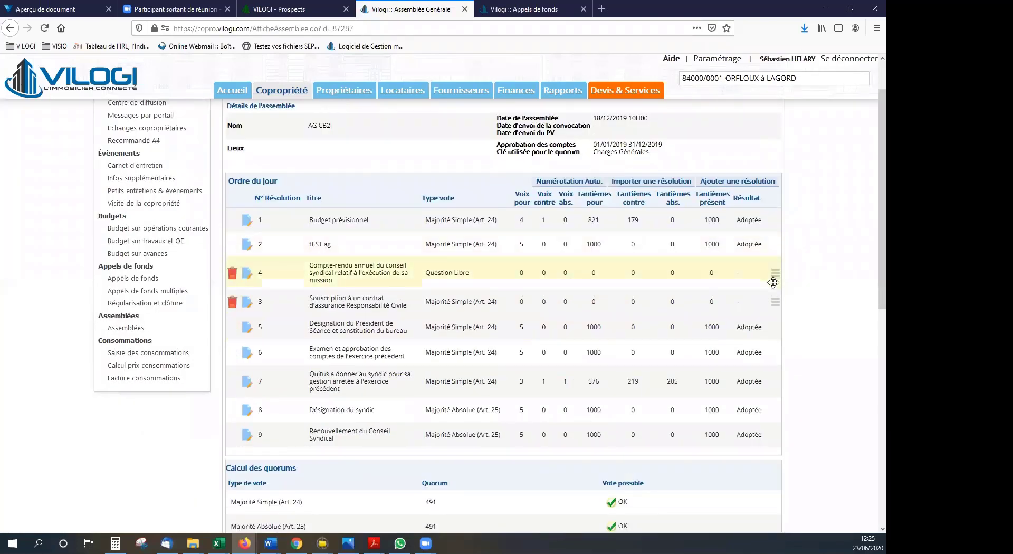
pyautogui.moveTo(775, 273)
pyautogui.mouseDown()
pyautogui.moveTo(777, 304)
pyautogui.moveTo(779, 282)
pyautogui.mouseUp()
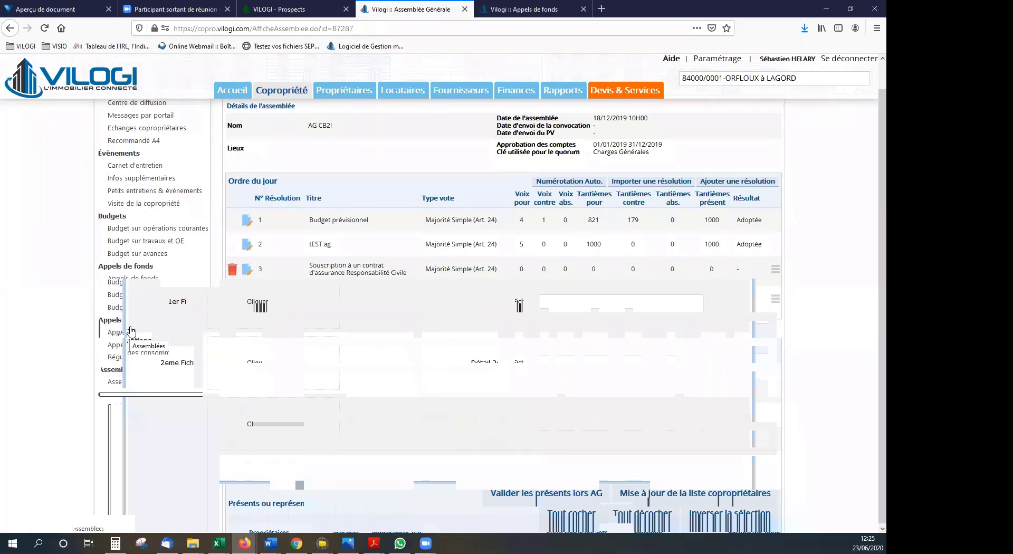
# Open the barcode attendance sheet of the AGE du 31/03/2020 assembly and examine its owner search, quorums and attendee list
pyautogui.click(131, 330)
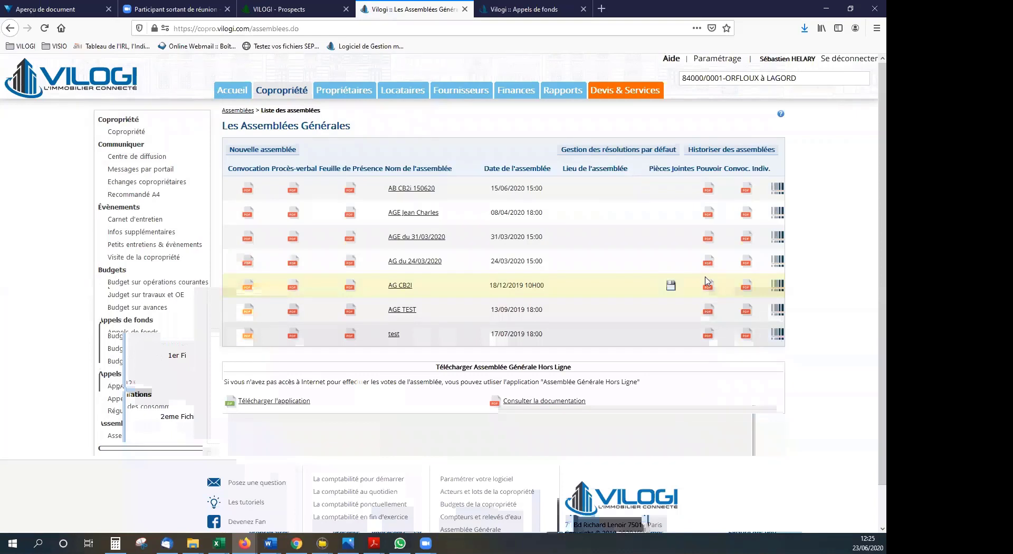
pyautogui.click(782, 243)
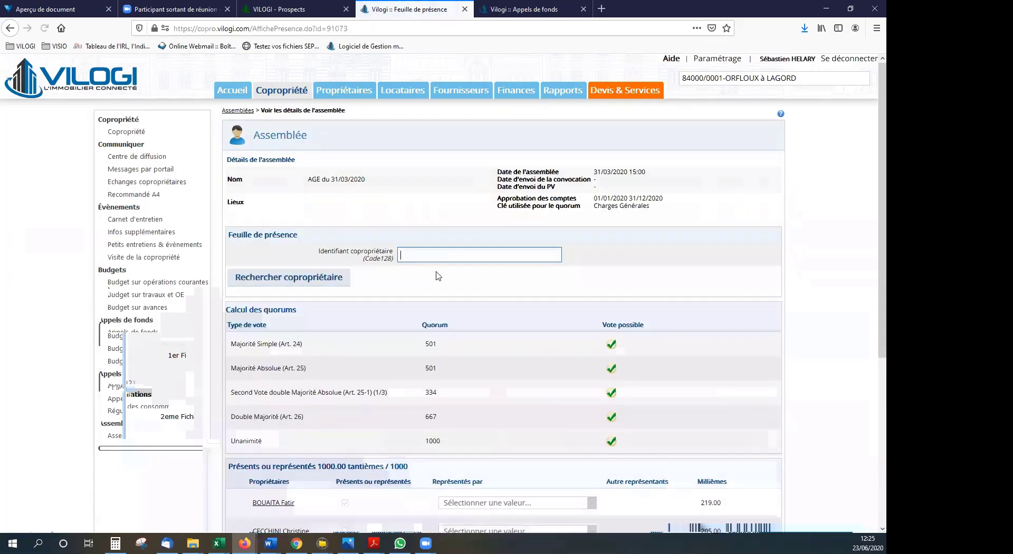
pyautogui.scroll(-5, 464, 265)
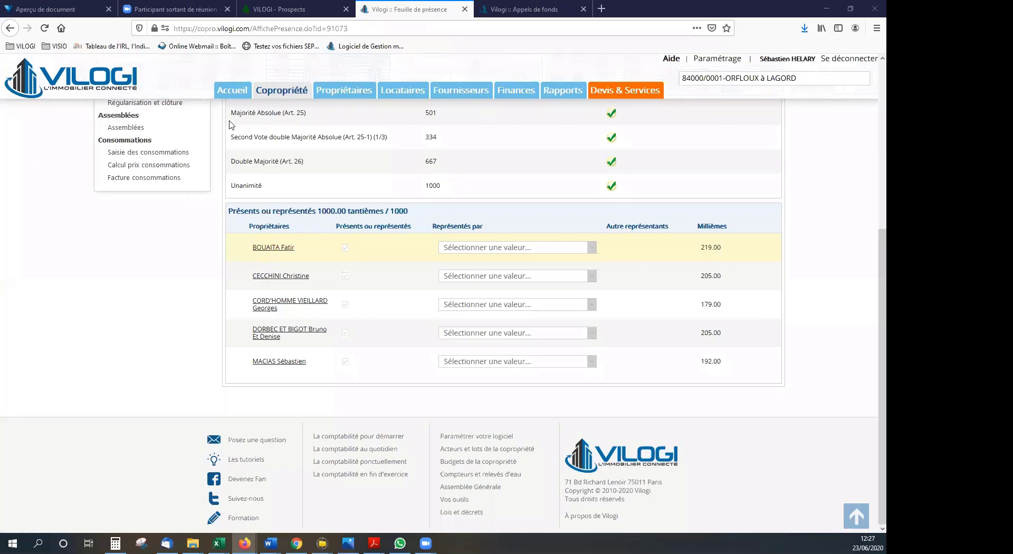
pyautogui.scroll(5, 231, 125)
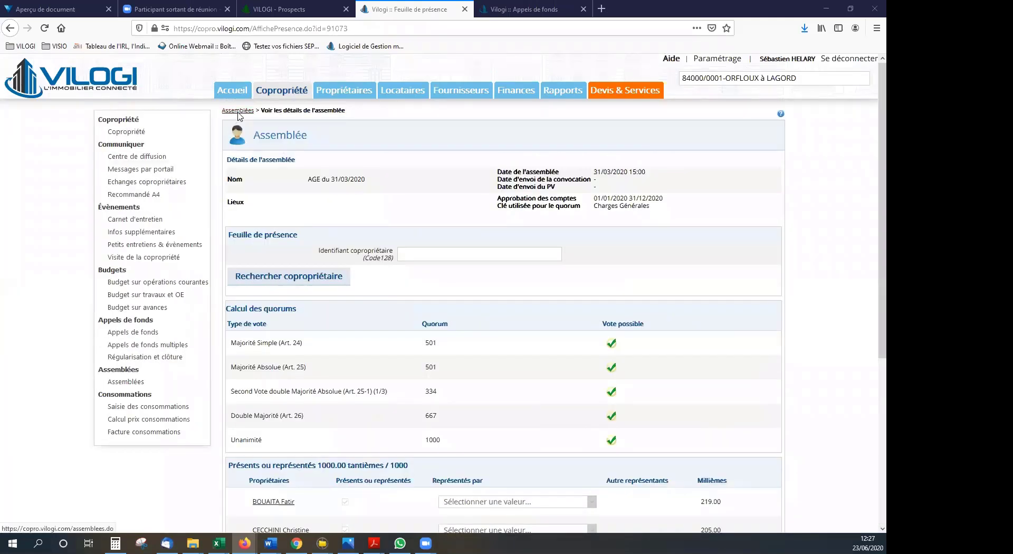
# Open the details of the AGE du 31/03/2020 assembly and review its quorums and the owners present or represented
pyautogui.click(238, 112)
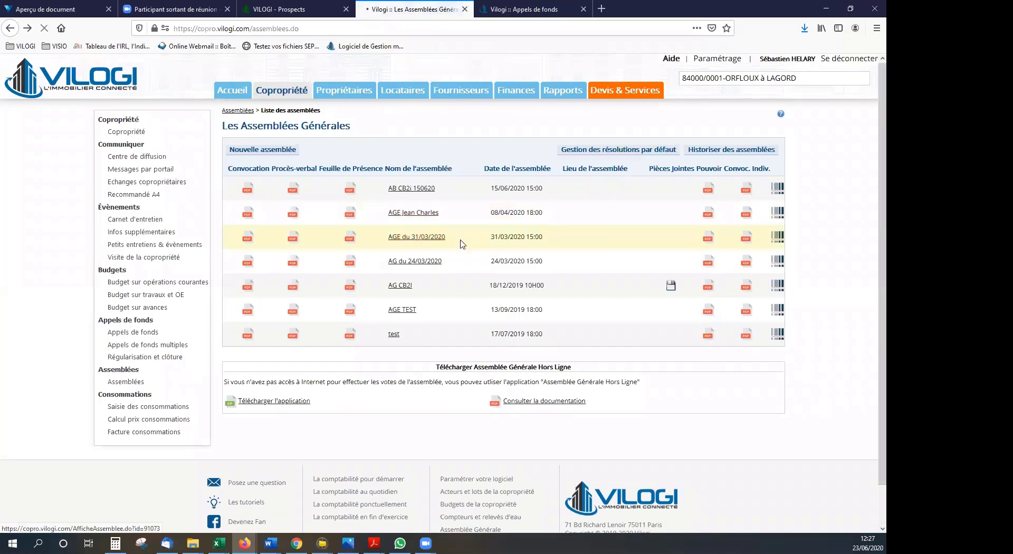
pyautogui.click(461, 243)
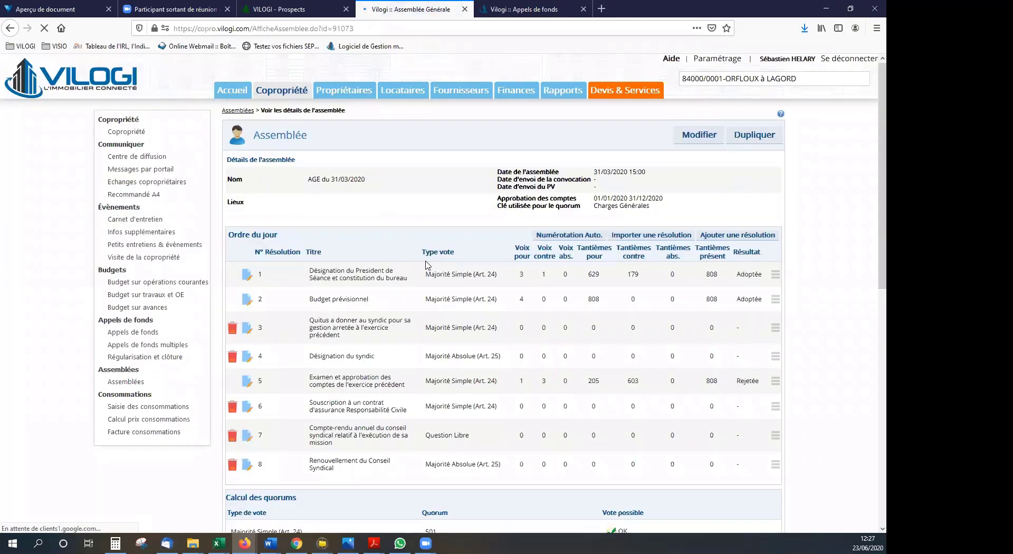
pyautogui.scroll(-3, 554, 262)
pyautogui.scroll(-3, 483, 353)
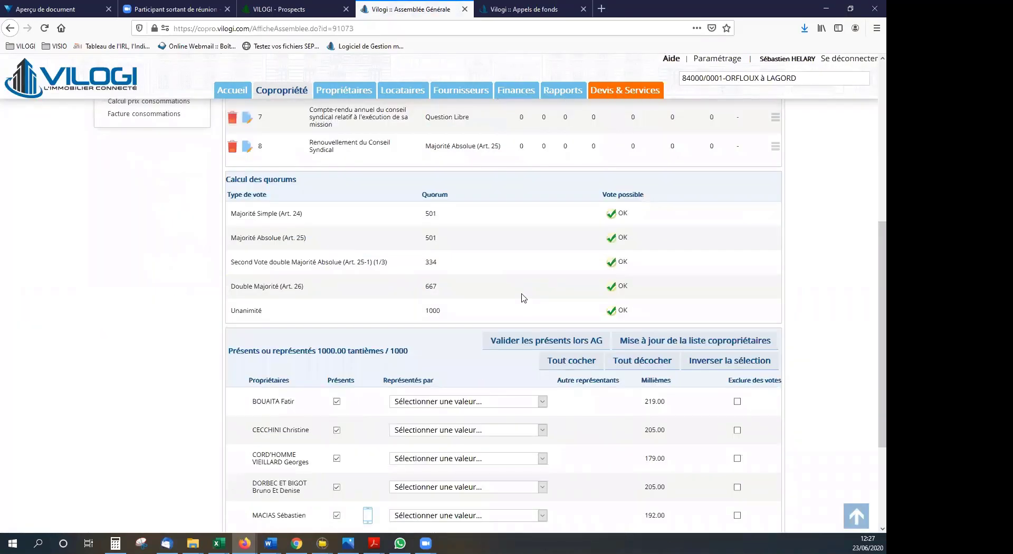
pyautogui.scroll(-2, 334, 291)
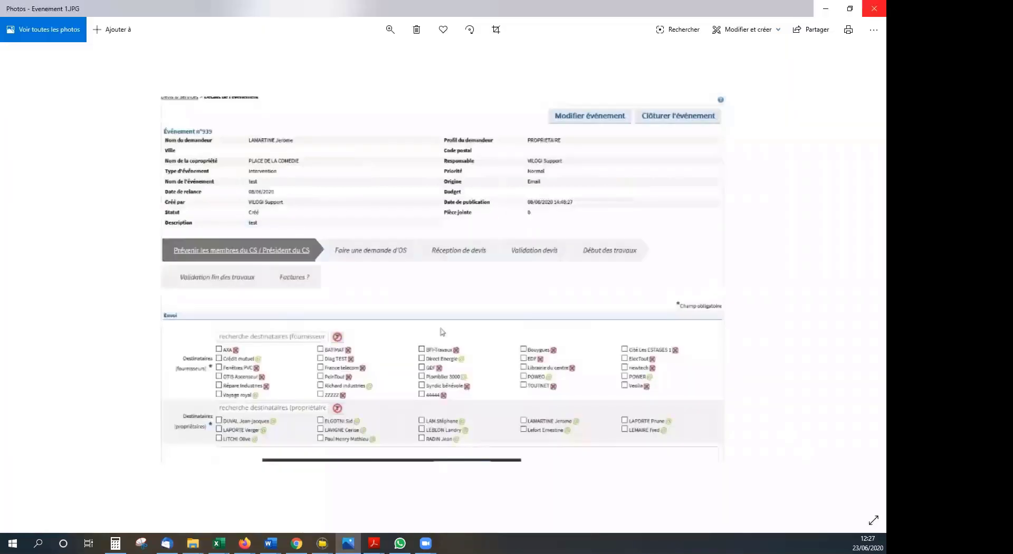
# Close the event picture and review the Vilogi mobile voting app screenshots in Photos, covering login, assemblies, signed attendance confirmation and the resolutions list
pyautogui.hotkey('alt', 'F4')
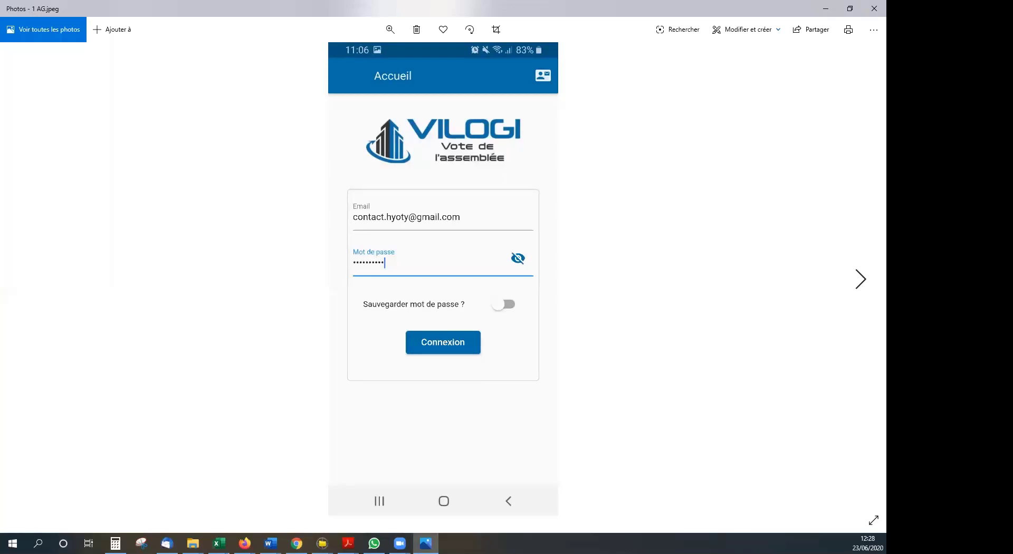
pyautogui.click(862, 282)
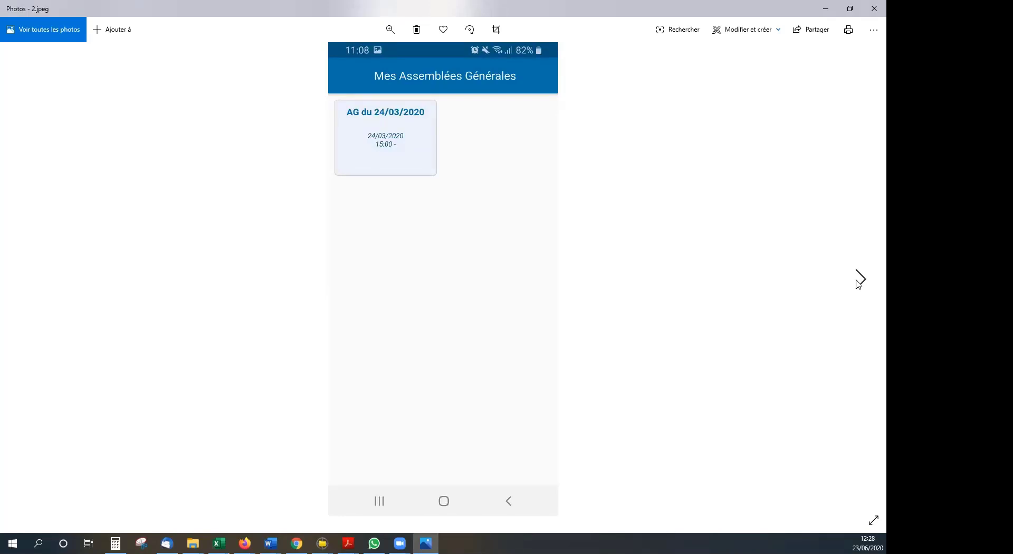
pyautogui.click(859, 284)
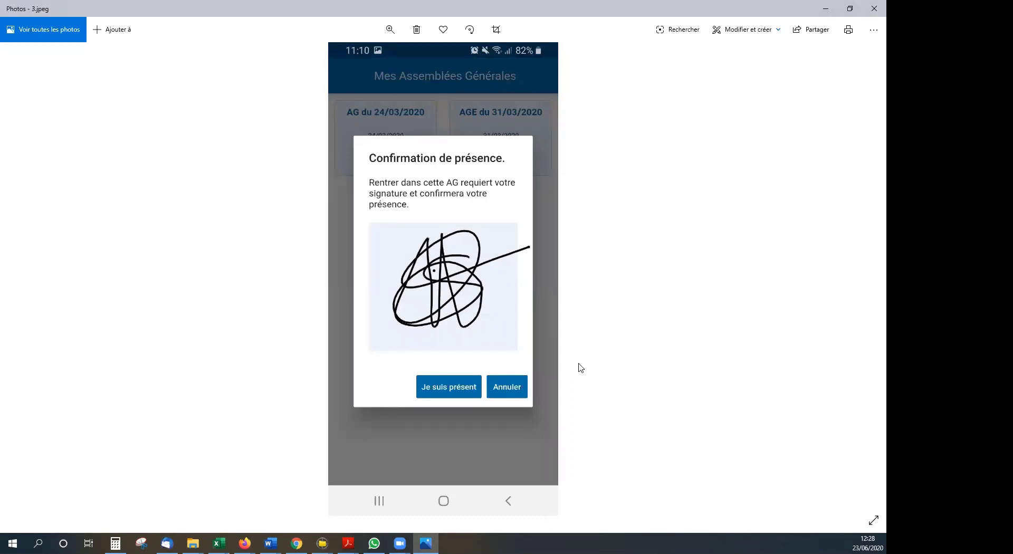
pyautogui.click(858, 279)
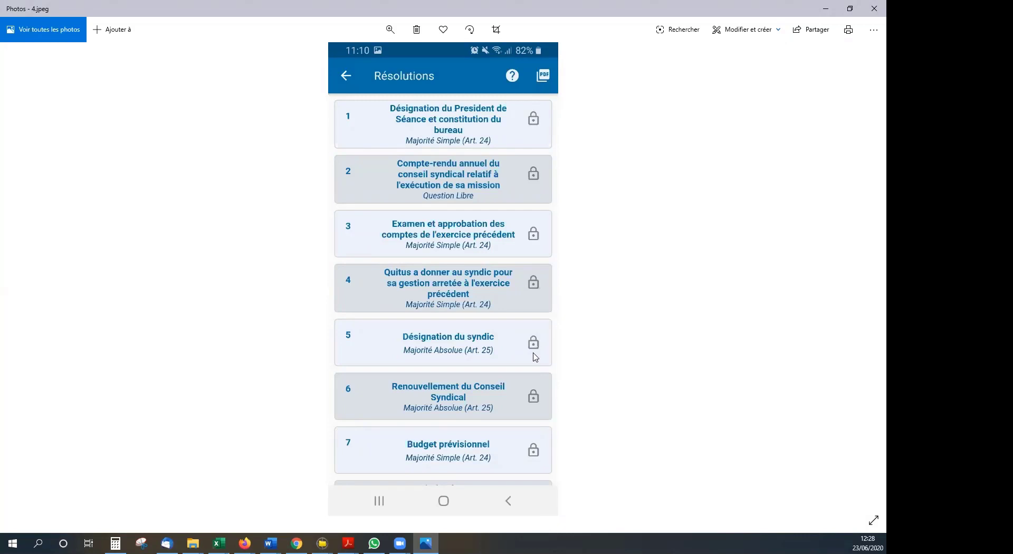
# Return to Vilogi in the browser and restart the vote on resolution 1, Désignation du President de Séance et constitution du bureau
pyautogui.click(821, 10)
pyautogui.scroll(9, 439, 307)
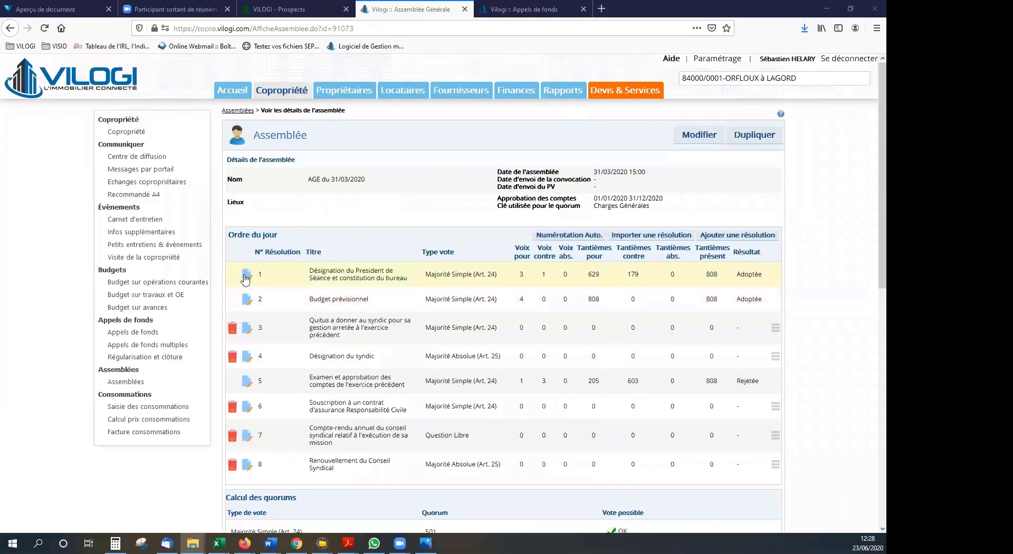
pyautogui.click(246, 276)
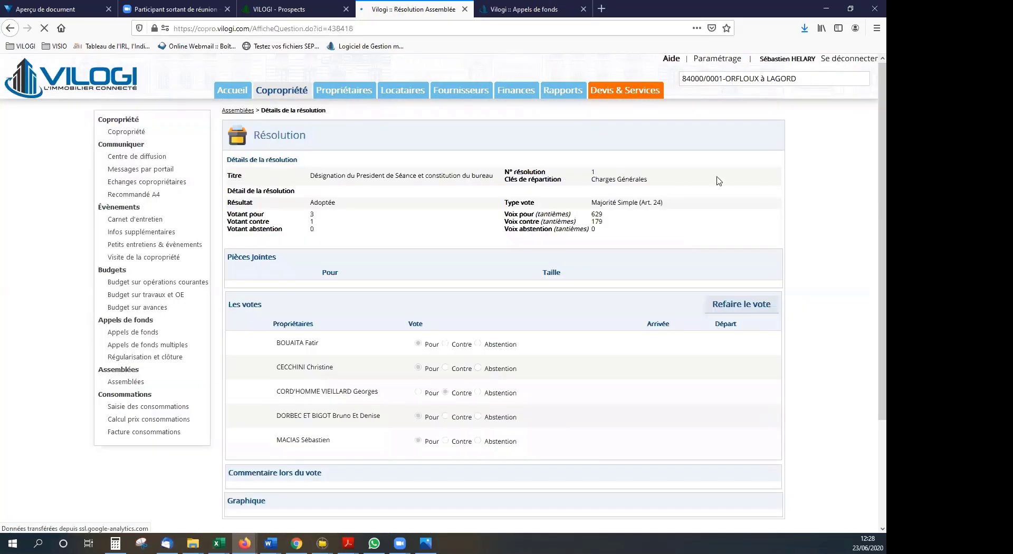
pyautogui.click(733, 306)
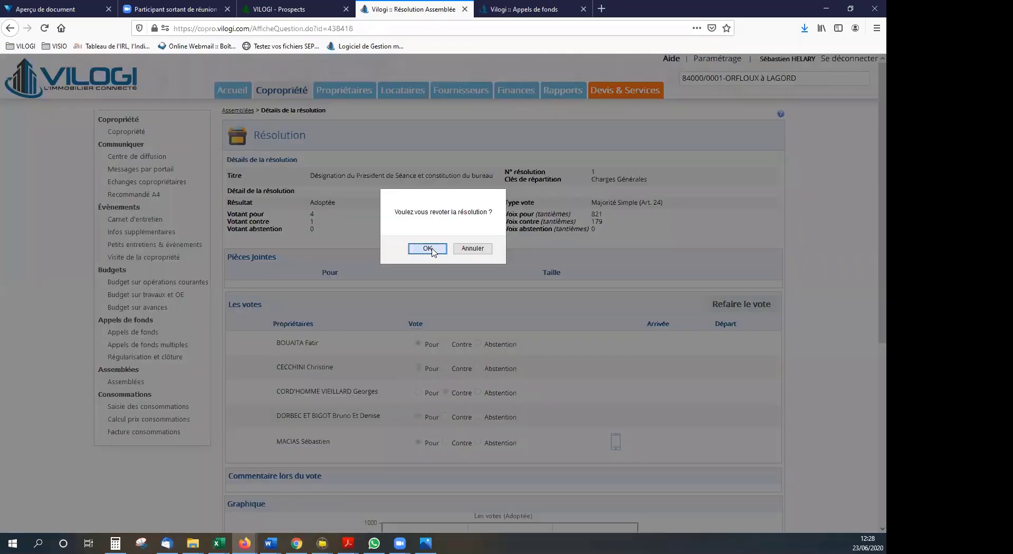
pyautogui.click(427, 248)
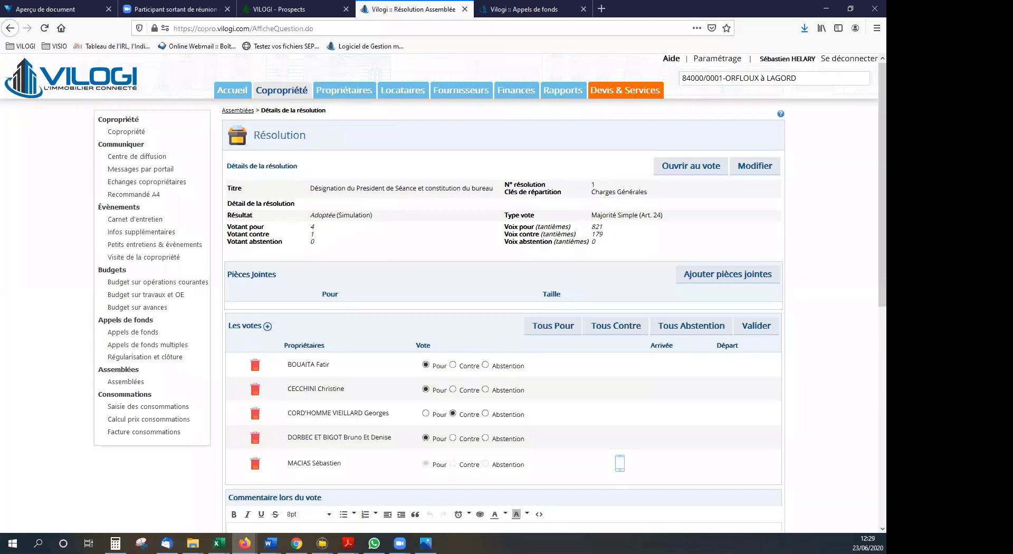
# Switch back to Photos and view the mobile app screenshots of the updated resolutions list and the voting choices for resolution 1
pyautogui.hotkey('alt', 'Tab')
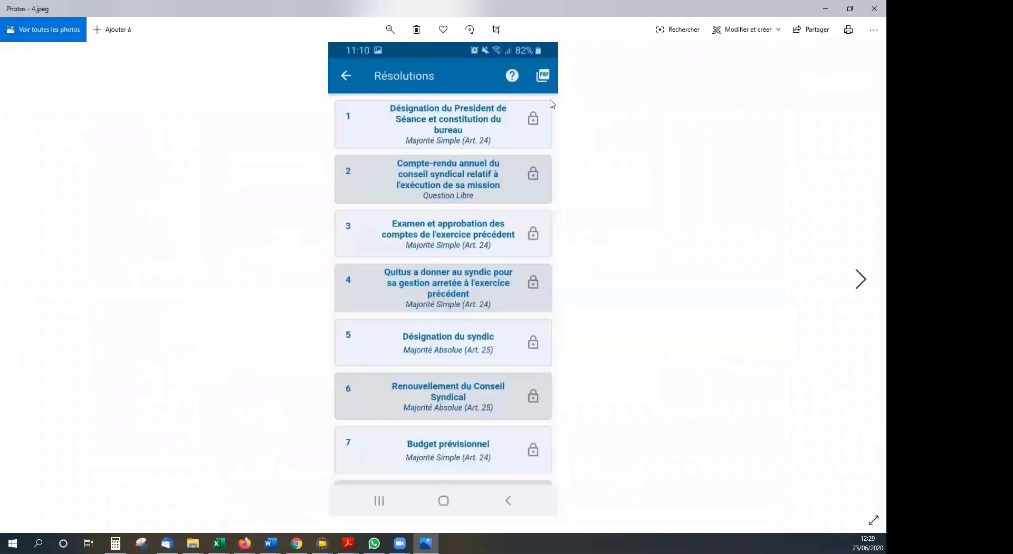
pyautogui.press('Right')
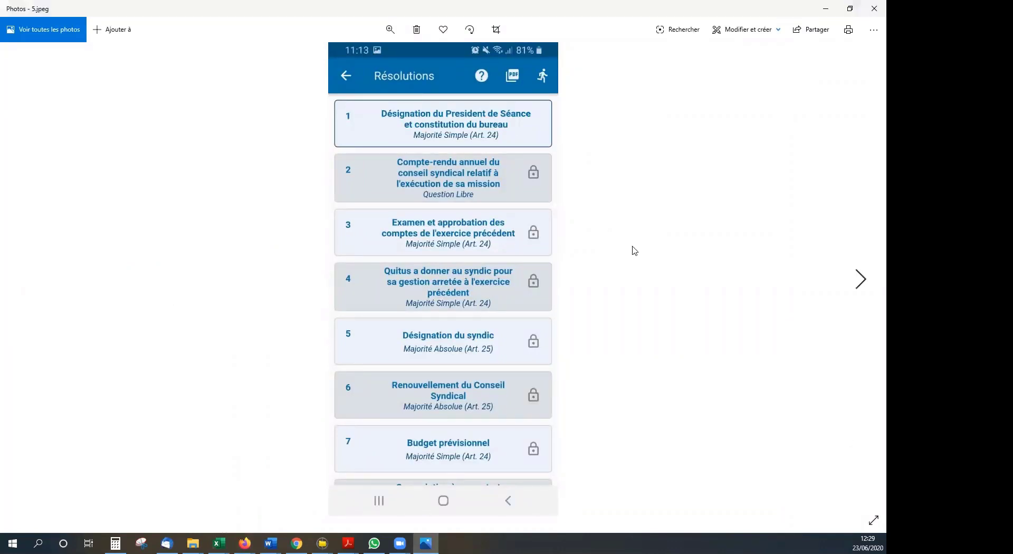
pyautogui.press('Right')
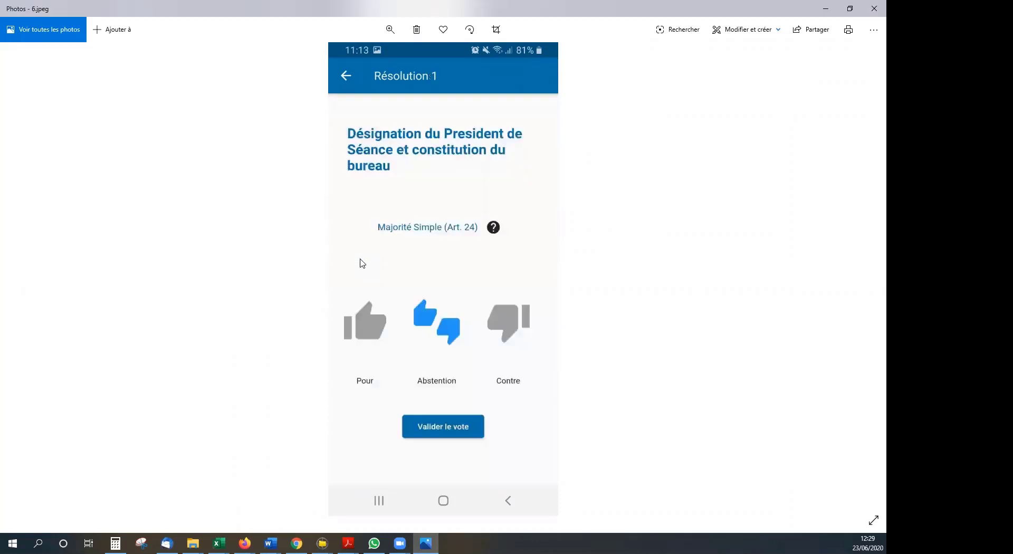